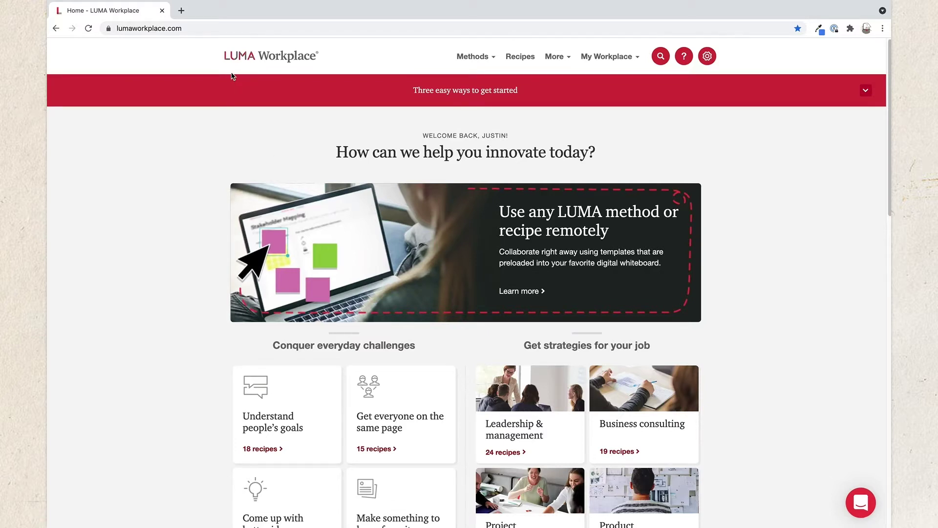
Plan a new session named 'Make work better' with goal 'Have everyone use human-centered design in their daily work.'.
click(187, 28)
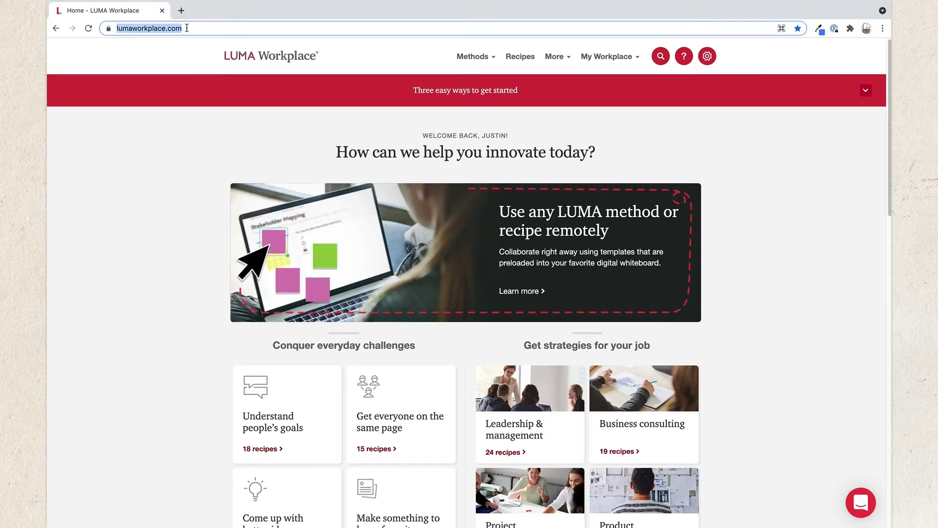
click(608, 58)
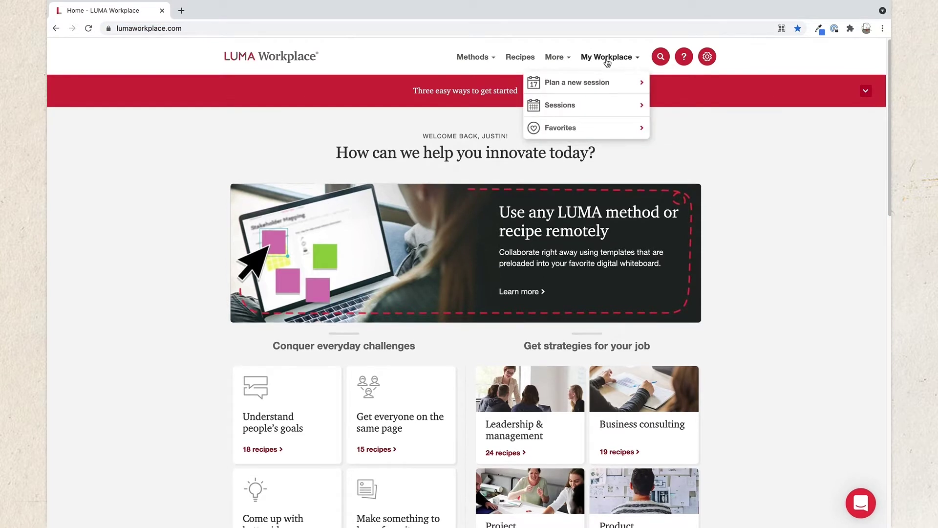
click(603, 85)
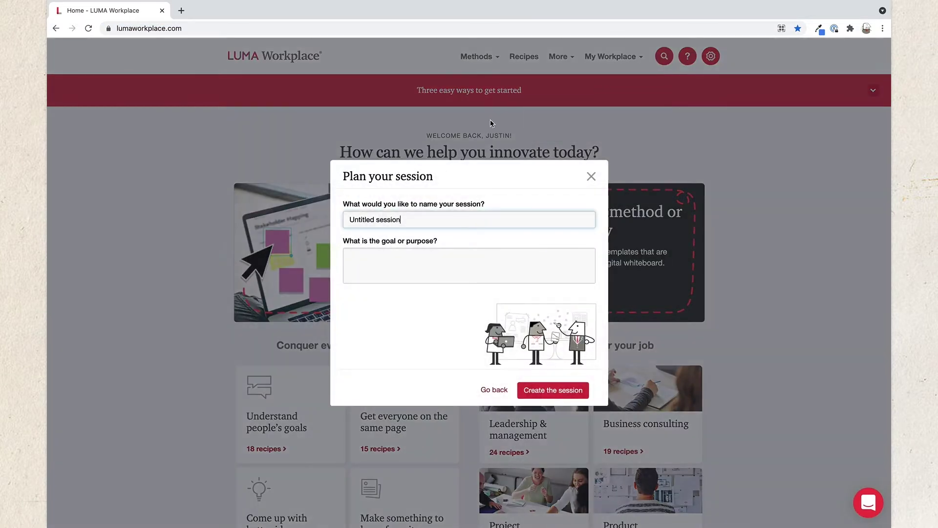
click(411, 219)
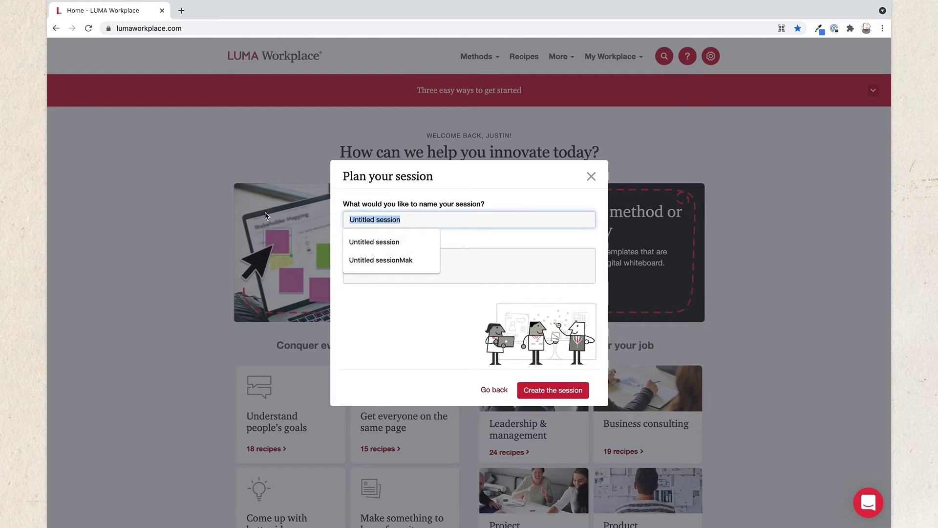
text(Make work better)
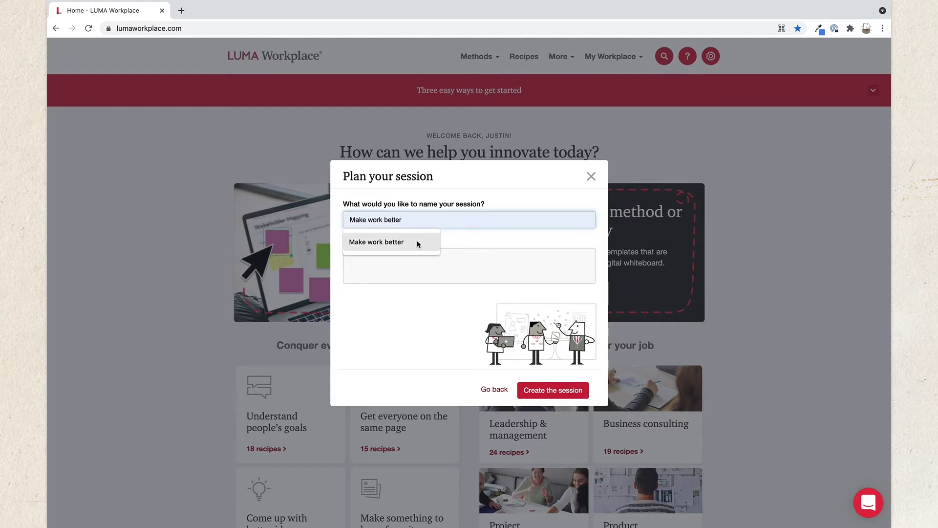
click(418, 244)
click(412, 257)
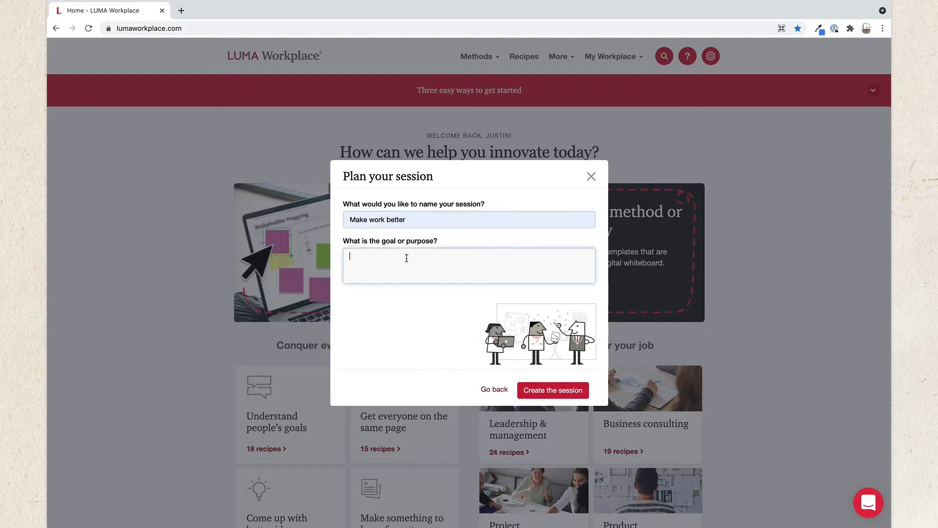
text(Have everyone use human-centered design in their daily work.)
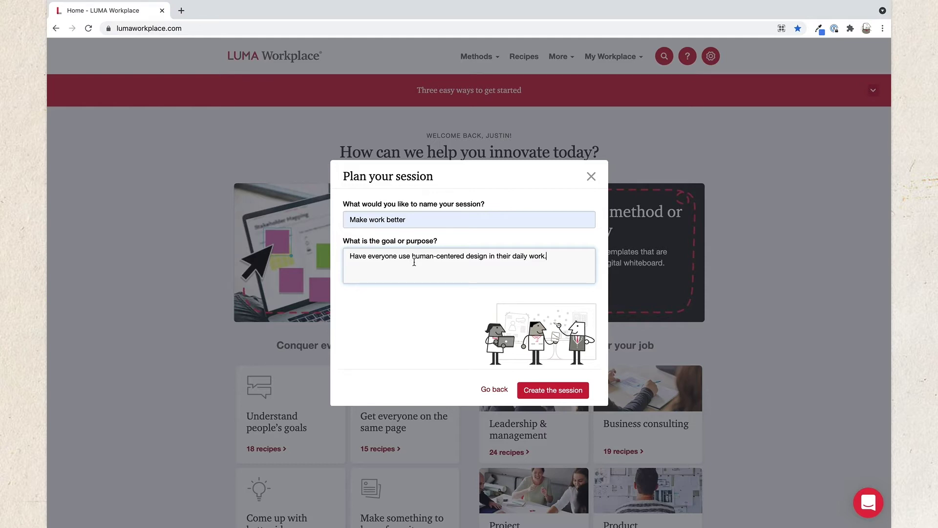
Create the session and add Stakeholder Mapping as the first agenda method.
click(549, 394)
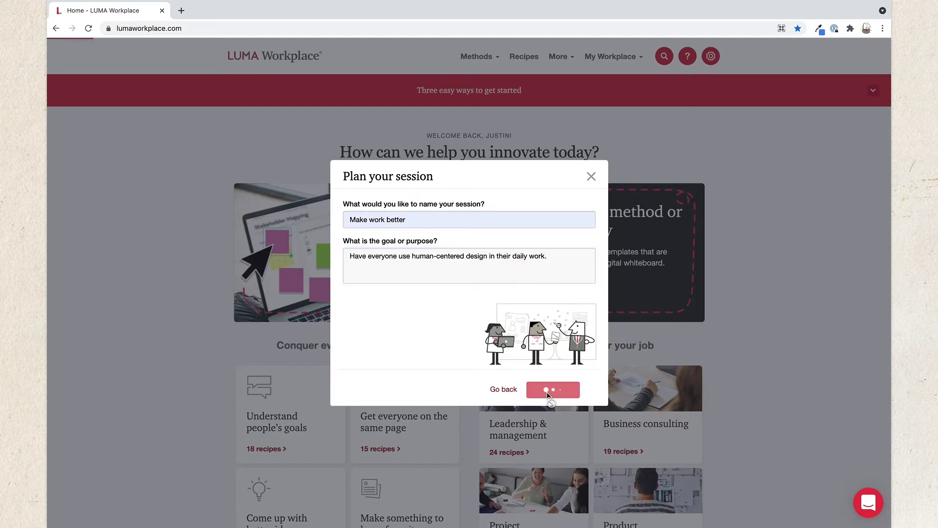
scroll(522, 264, down, 2)
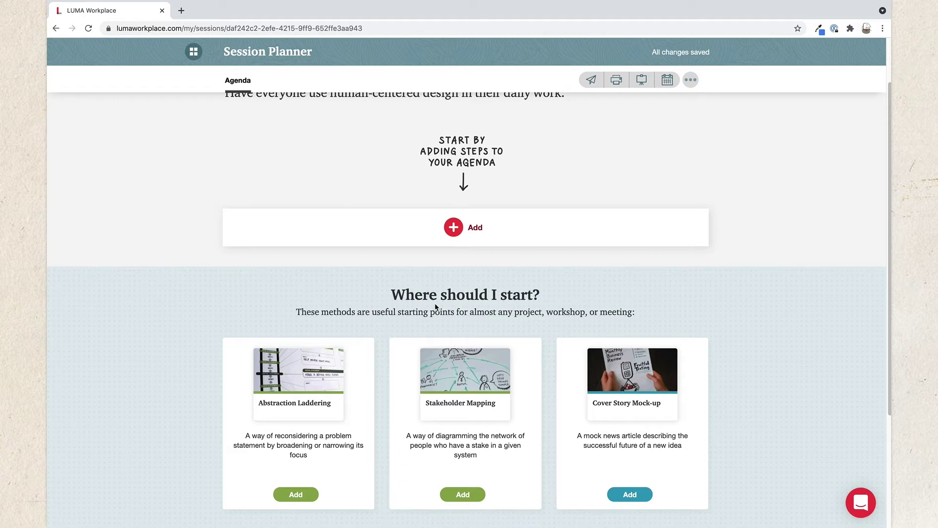
scroll(435, 308, down, 1)
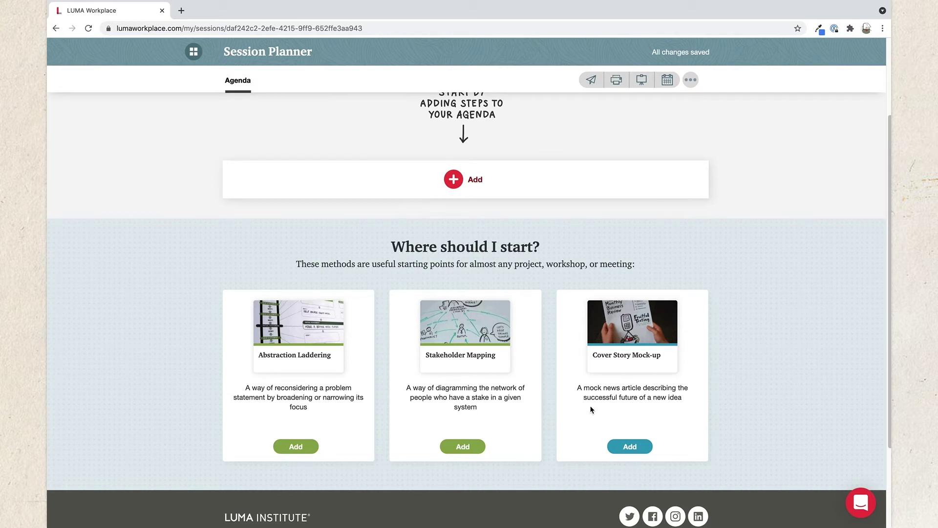
scroll(590, 410, down, 1)
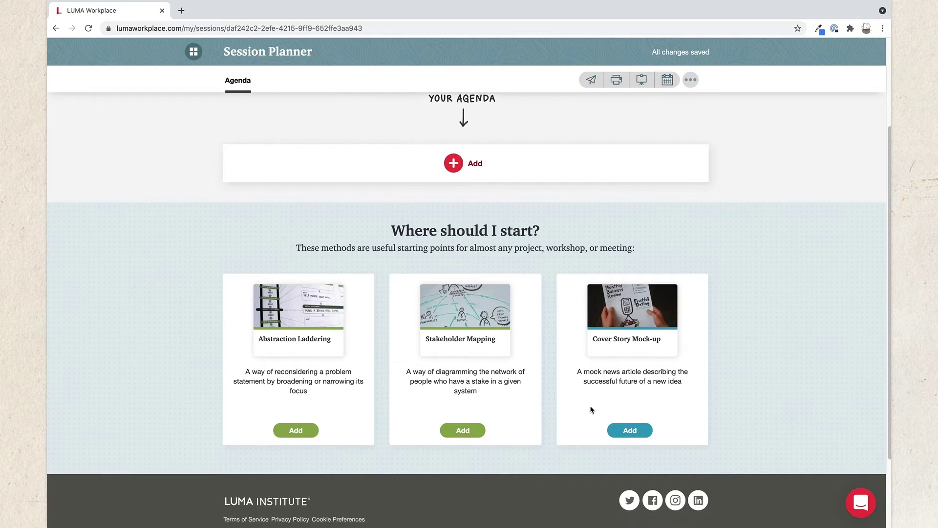
click(461, 409)
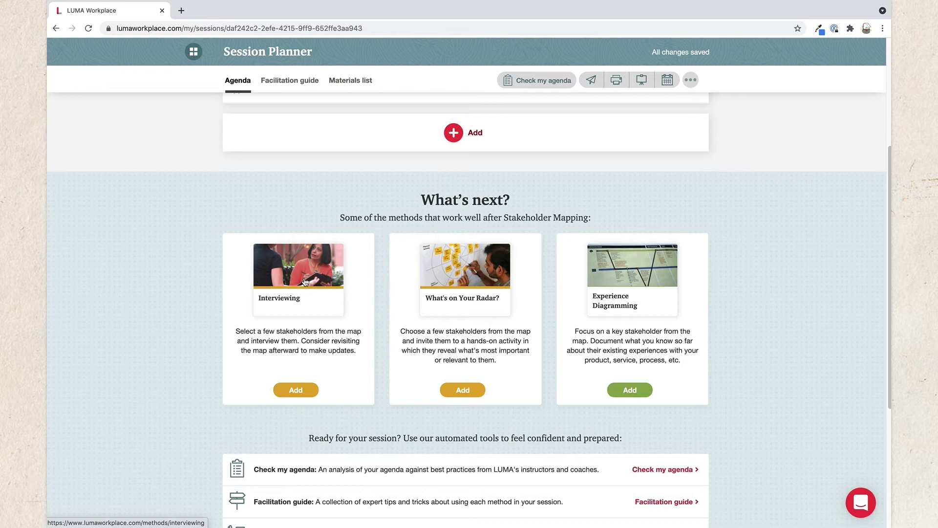
Add Interviewing after Stakeholder Mapping and bring up the chooser for another agenda item.
scroll(318, 293, down, 1)
click(292, 348)
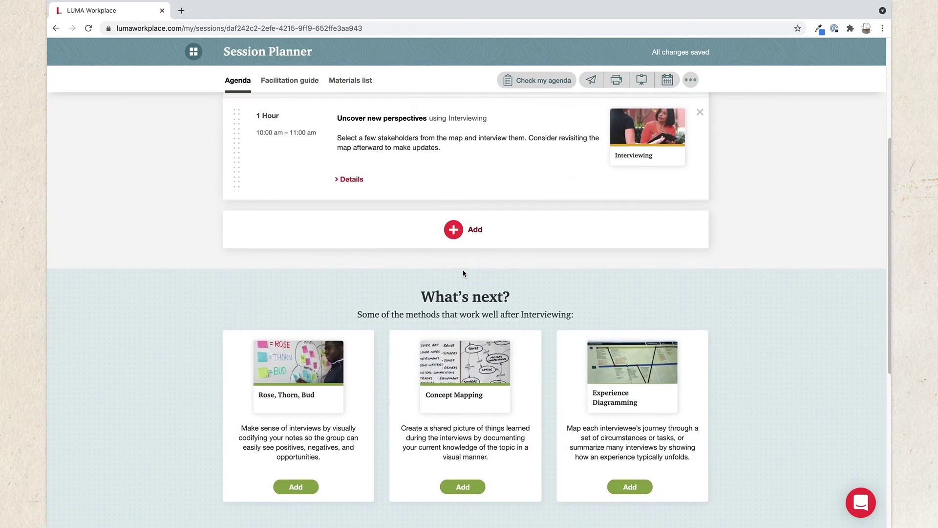
click(476, 234)
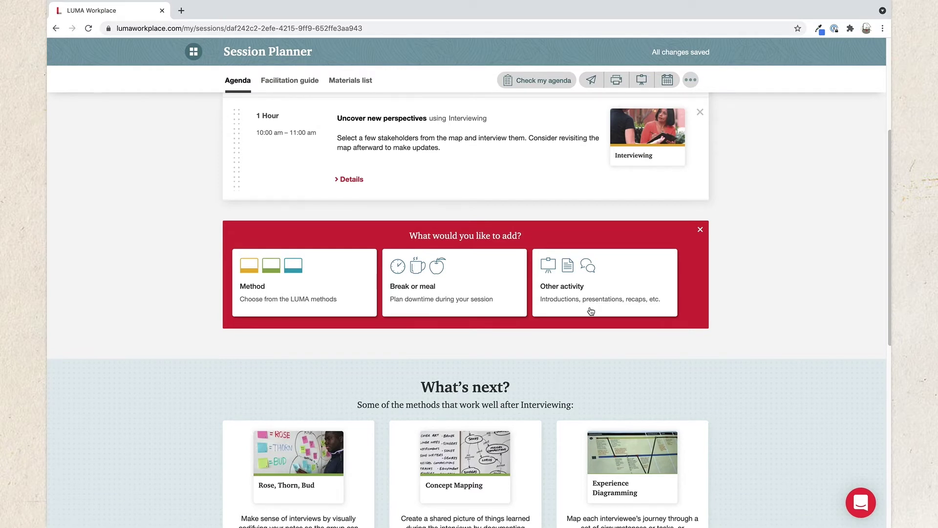
Insert a 5-minute break above Interviewing so the agenda runs 9:00–11:05 AM.
click(428, 295)
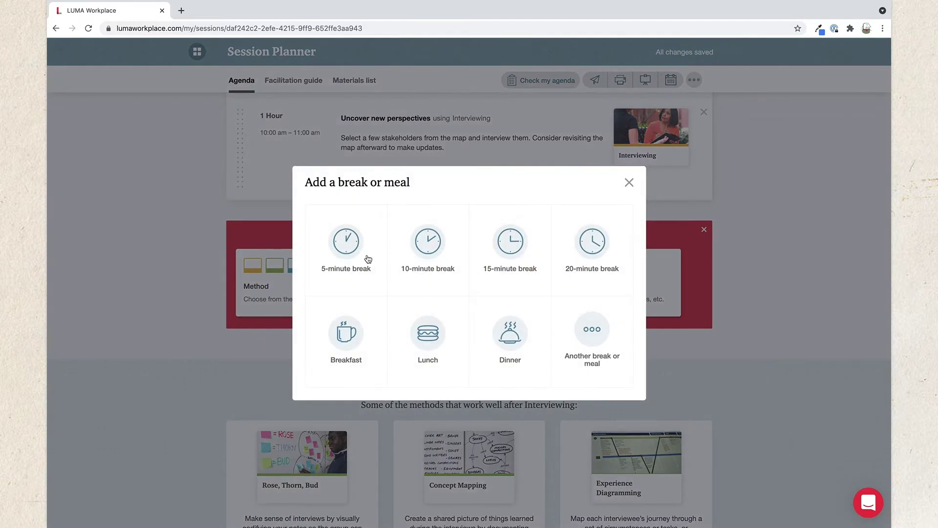
click(349, 243)
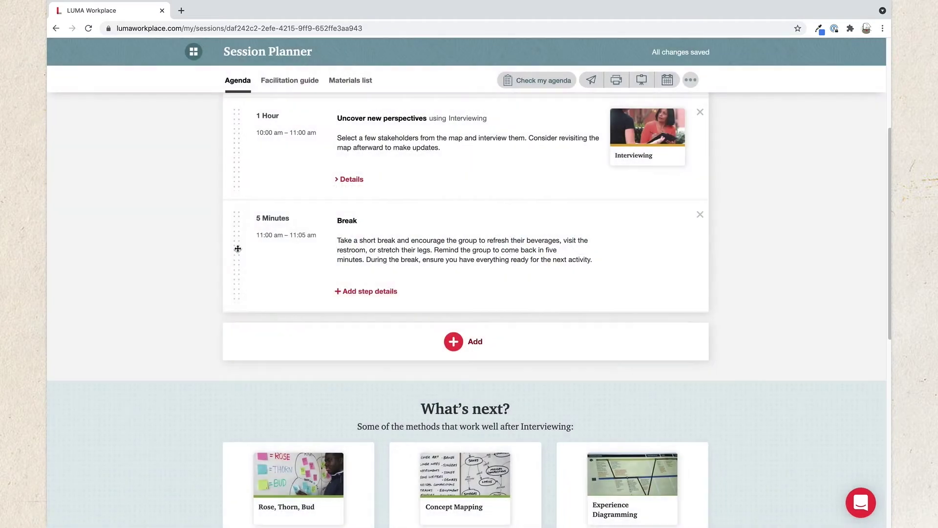
drag(237, 248, 230, 147)
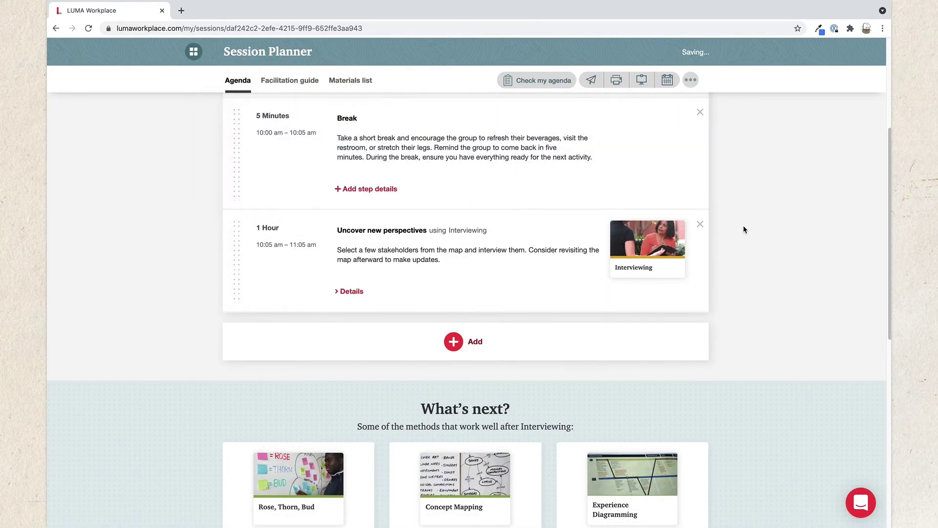
scroll(753, 235, up, 3)
scroll(765, 252, up, 1)
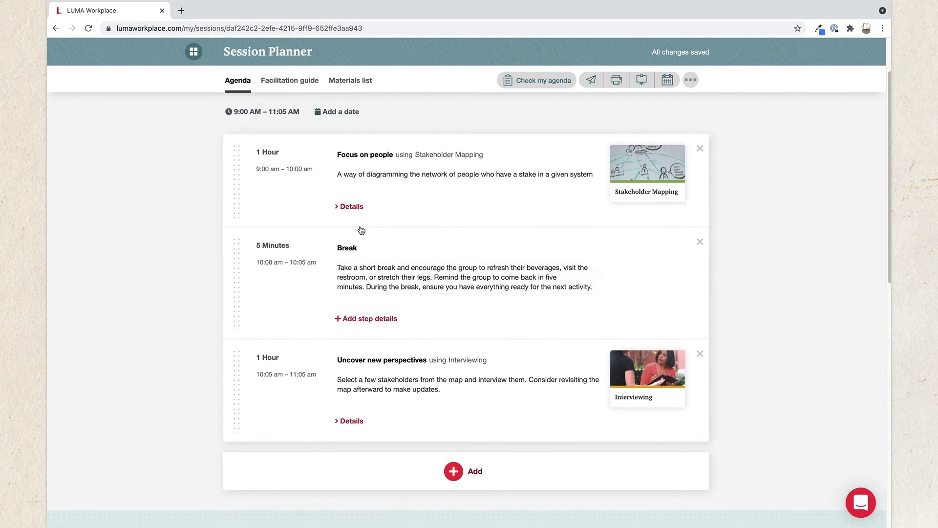
click(352, 206)
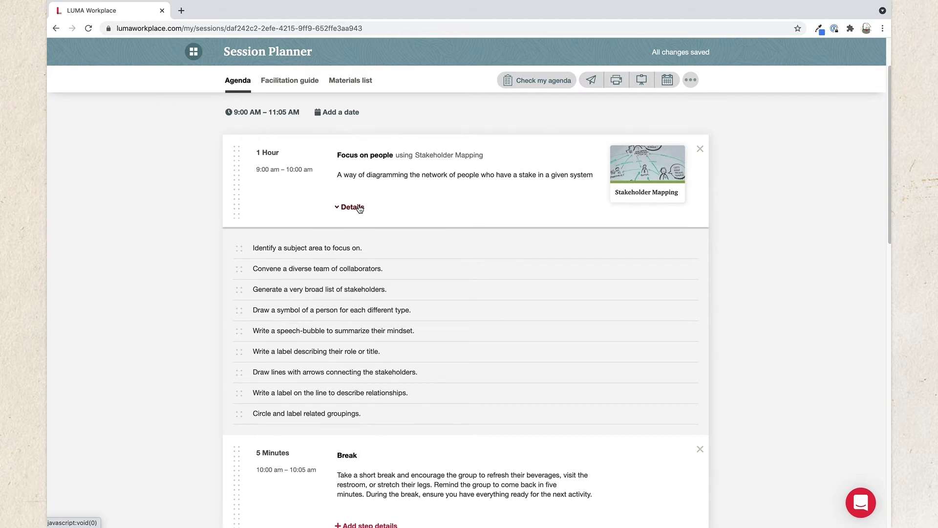
Add a step after 'Convene a diverse team of collaborators' noting the two invited collaborators.
click(394, 270)
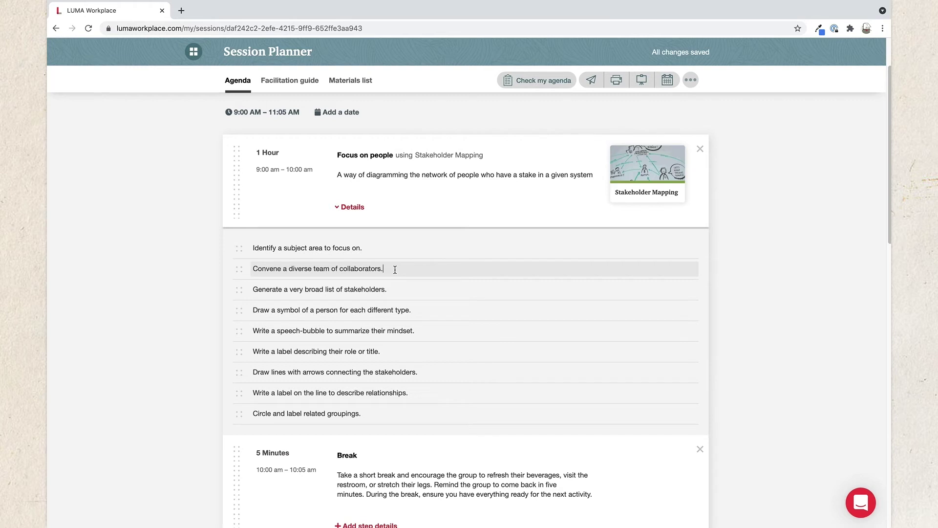
key(Return)
text(Her)
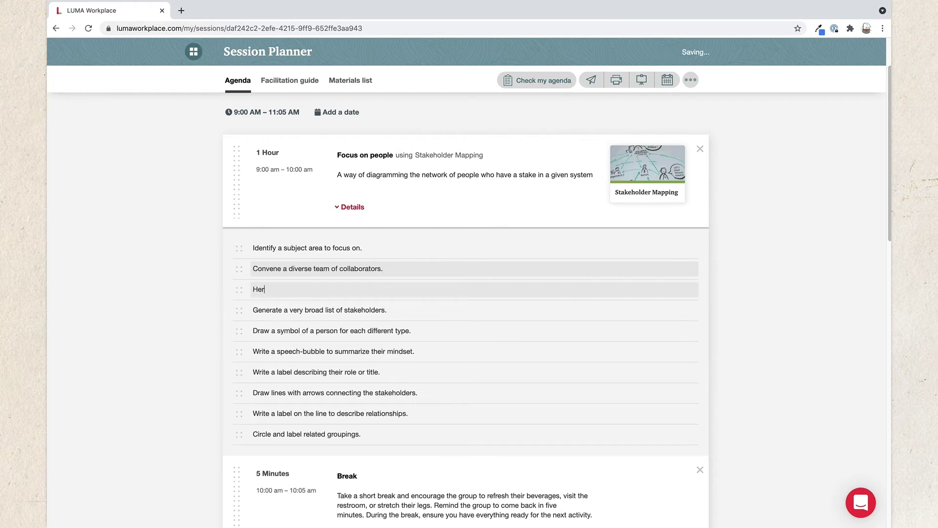
text(b and Chris are invitied)
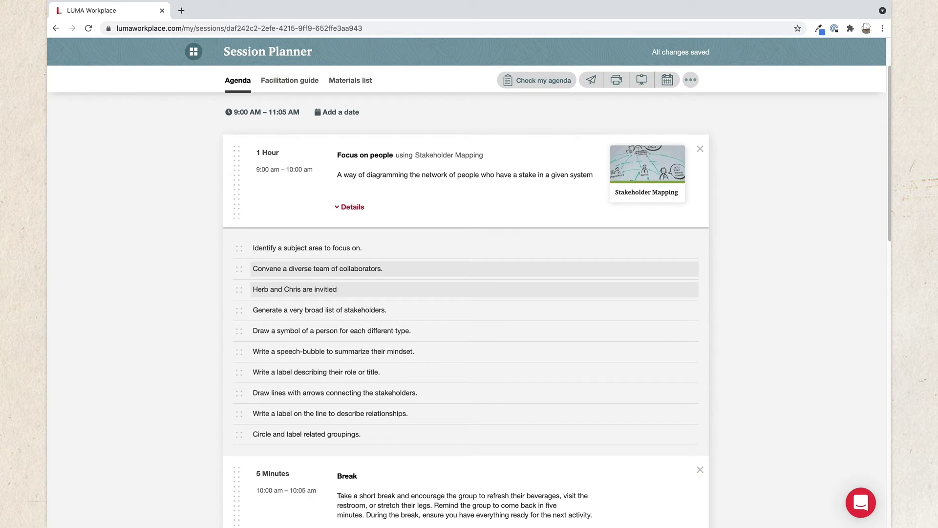
key(BackSpace)
text(ed)
scroll(865, 222, up, 3)
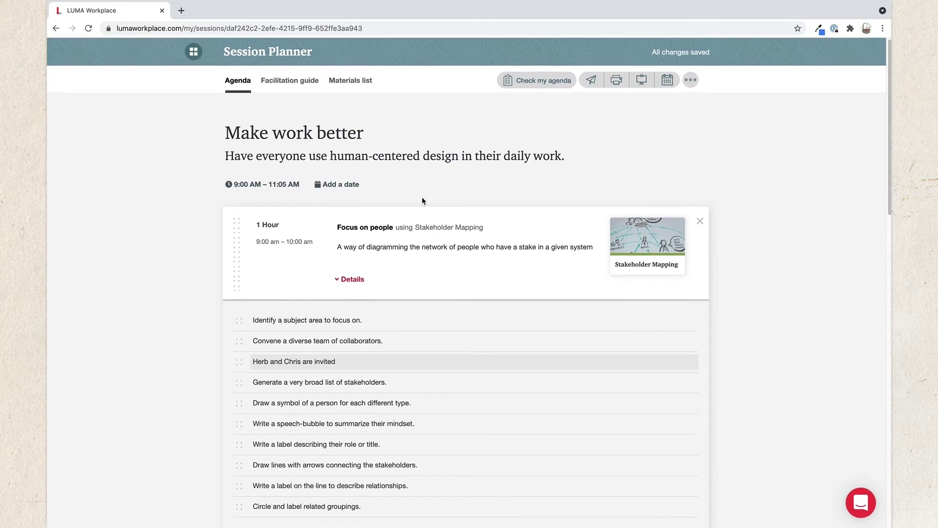
Lengthen Interviewing to 2 hours, ending the session at 12:05 PM, and request agenda feedback.
scroll(424, 201, down, 1)
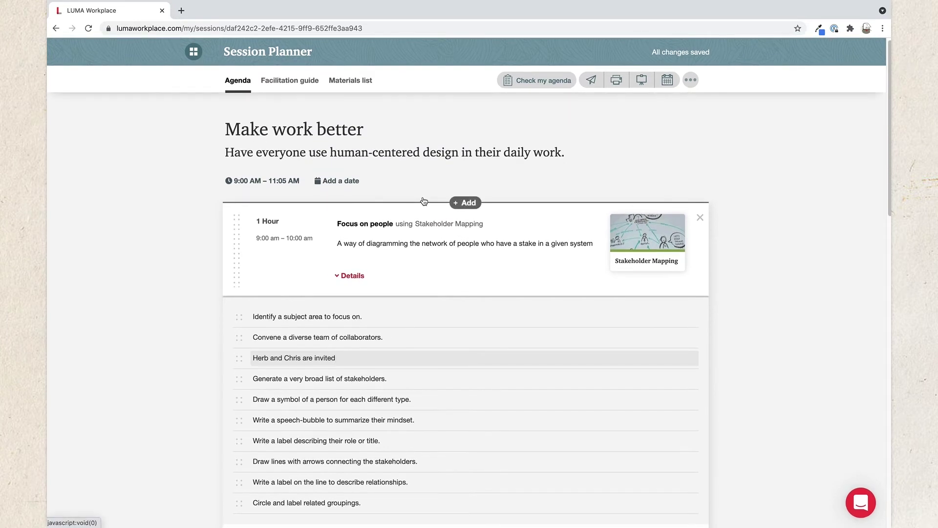
scroll(416, 209, down, 10)
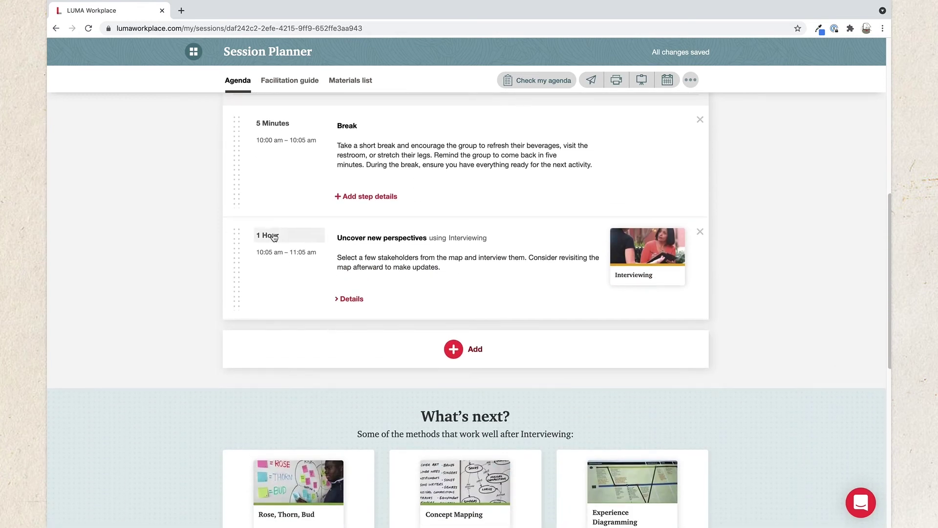
click(274, 237)
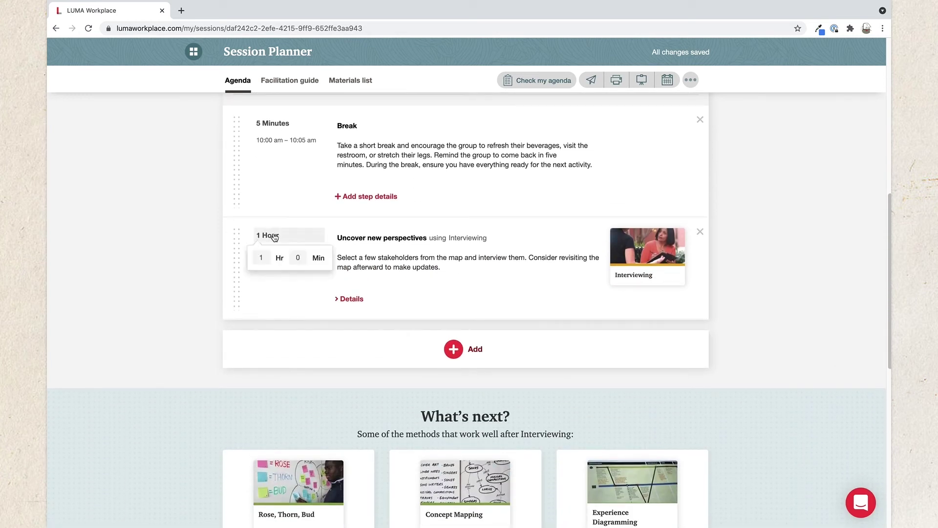
click(254, 255)
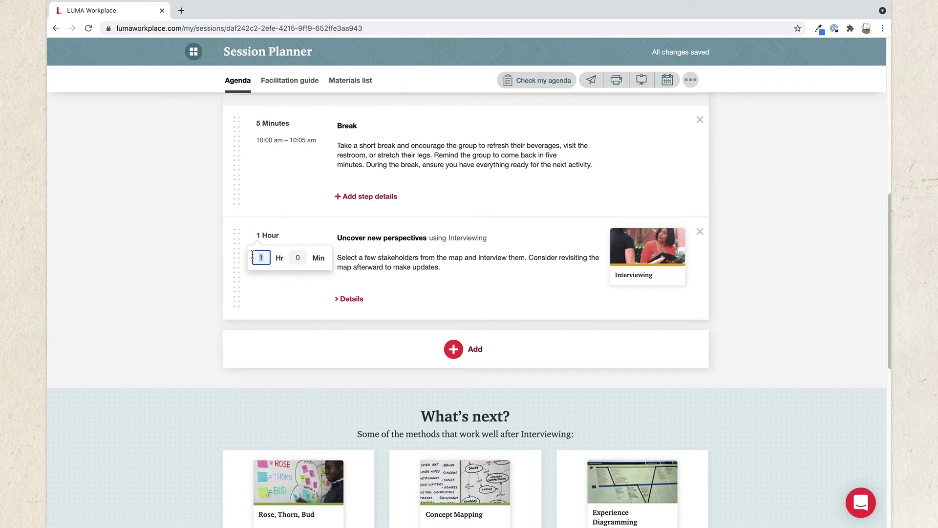
text(2)
scroll(770, 216, up, 8)
scroll(761, 223, up, 1)
click(537, 84)
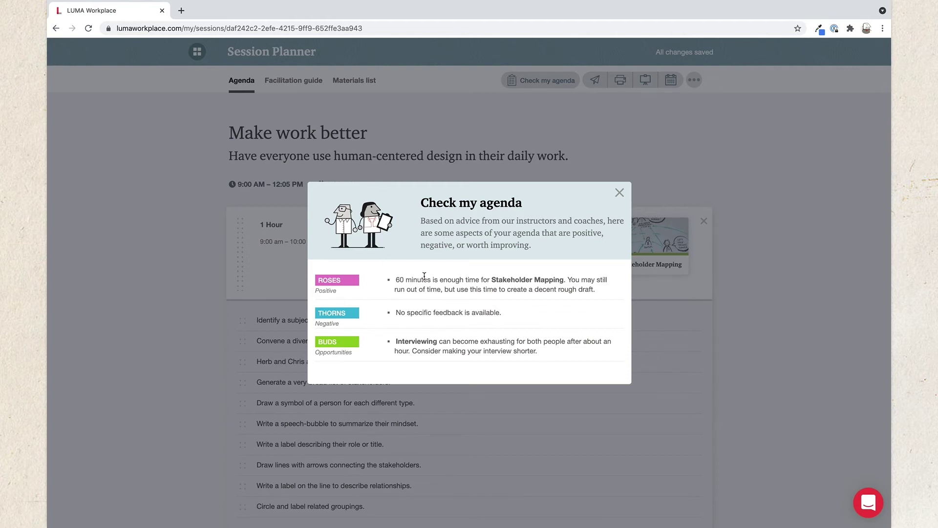
click(619, 194)
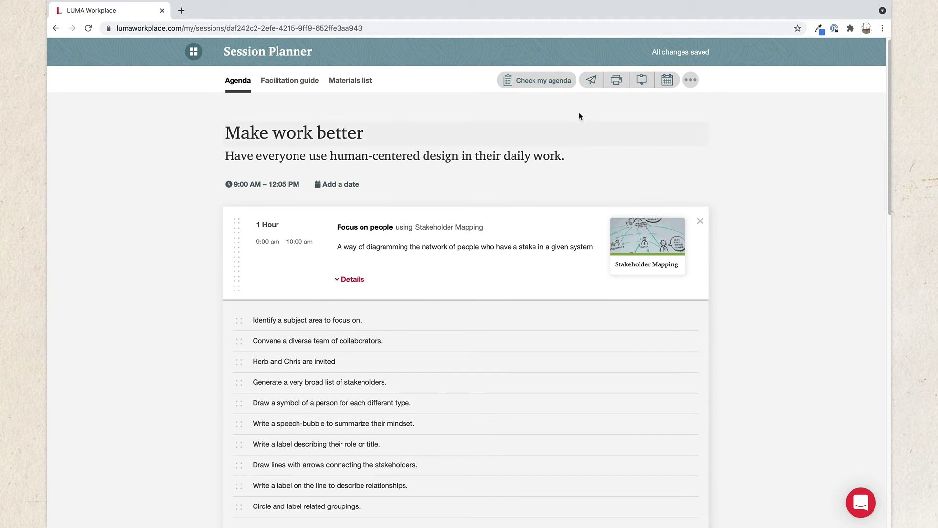
Copy the Detailed agenda share link and close the Share dialog.
click(591, 82)
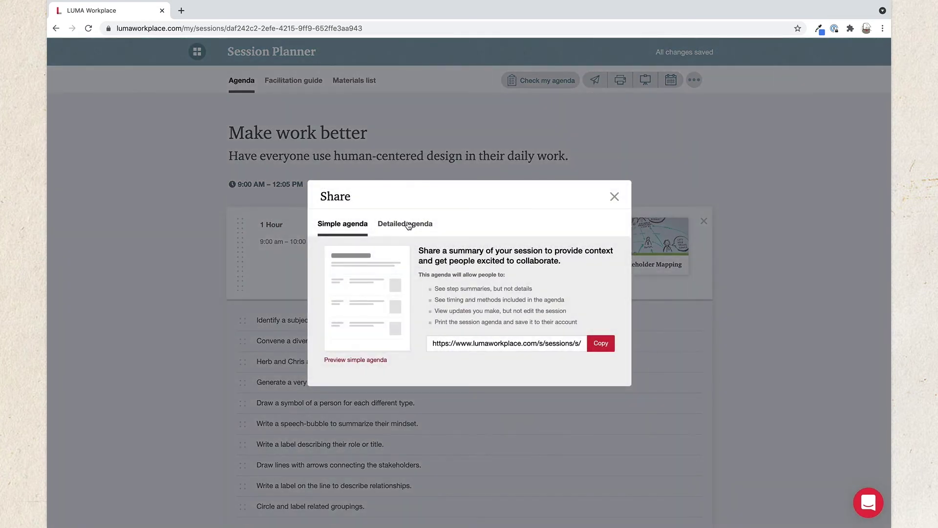
click(409, 224)
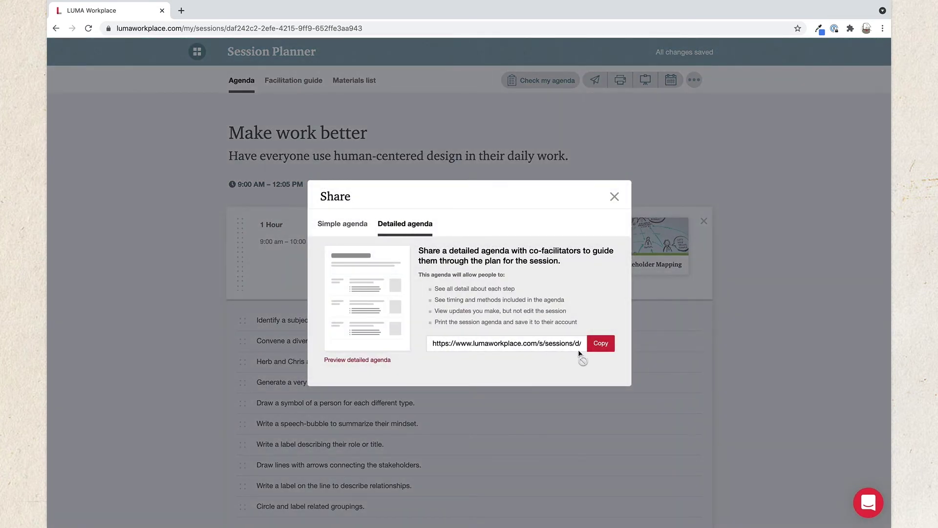
click(602, 344)
click(614, 198)
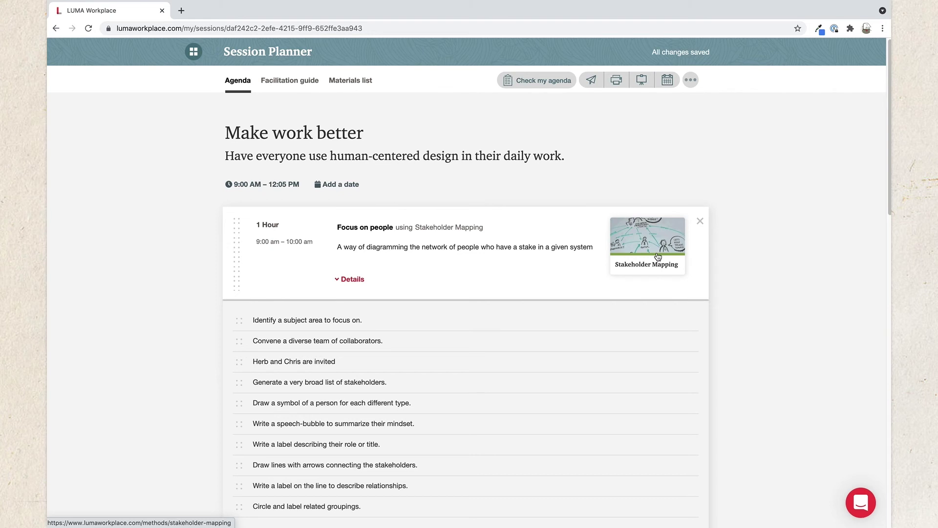
Show the Materials list, from the Interviewing activity template down to pens.
click(353, 83)
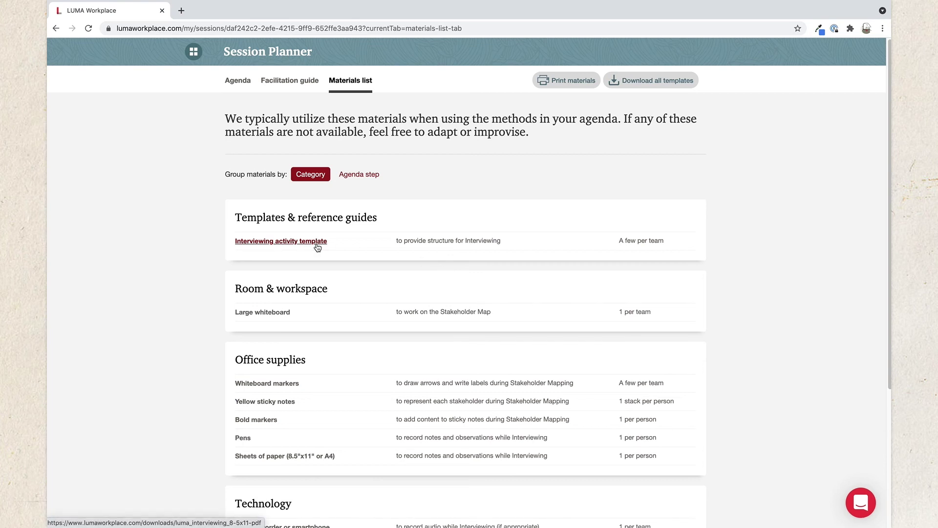
scroll(325, 245, down, 1)
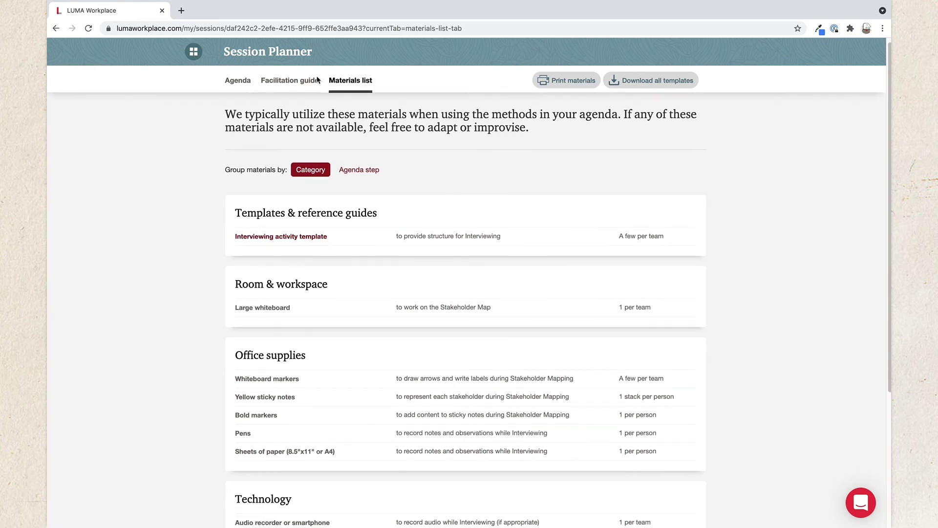
Show the Stakeholder Mapping Facilitation guide and scroll to its Facilitation Tips videos.
click(300, 87)
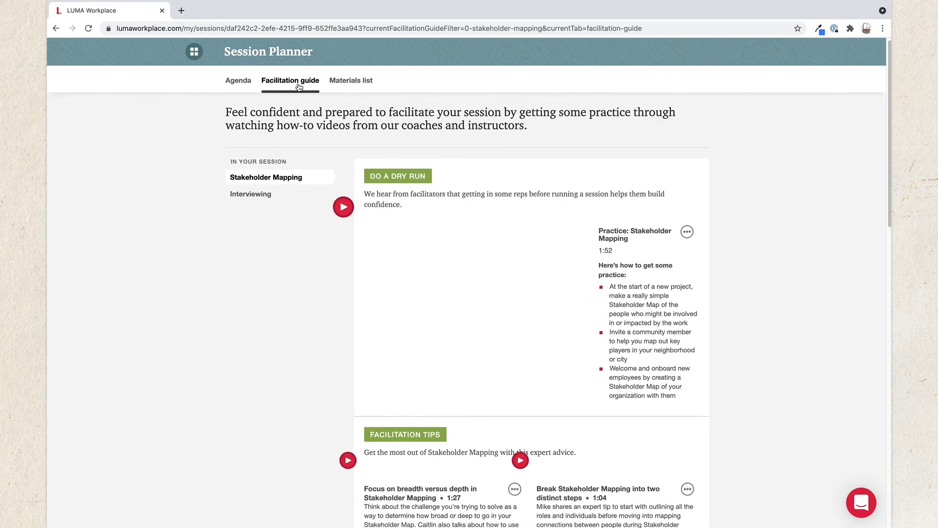
scroll(410, 201, down, 2)
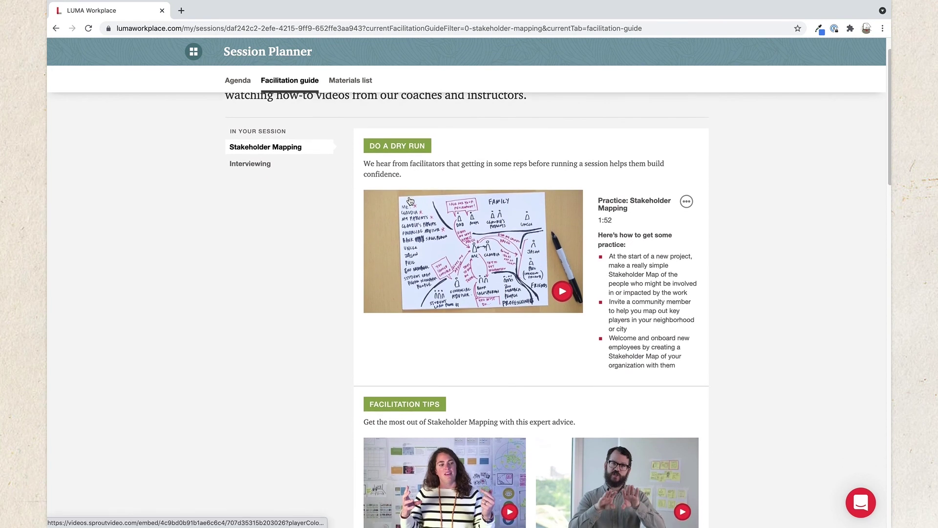
scroll(438, 205, down, 1)
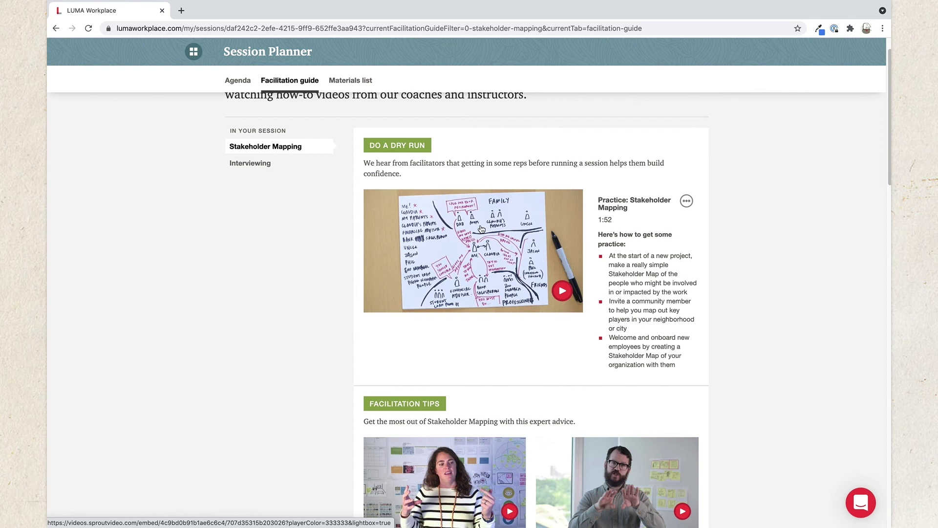
scroll(692, 318, down, 3)
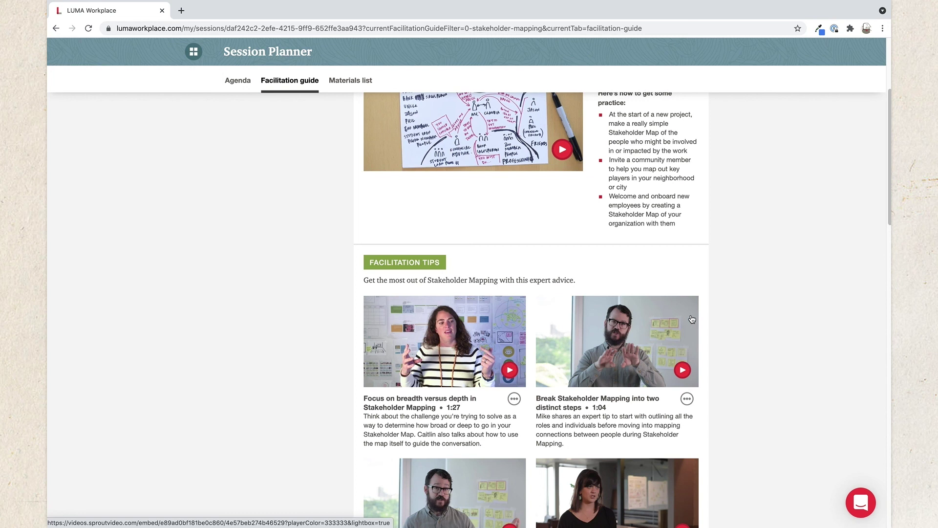
scroll(779, 442, up, 1)
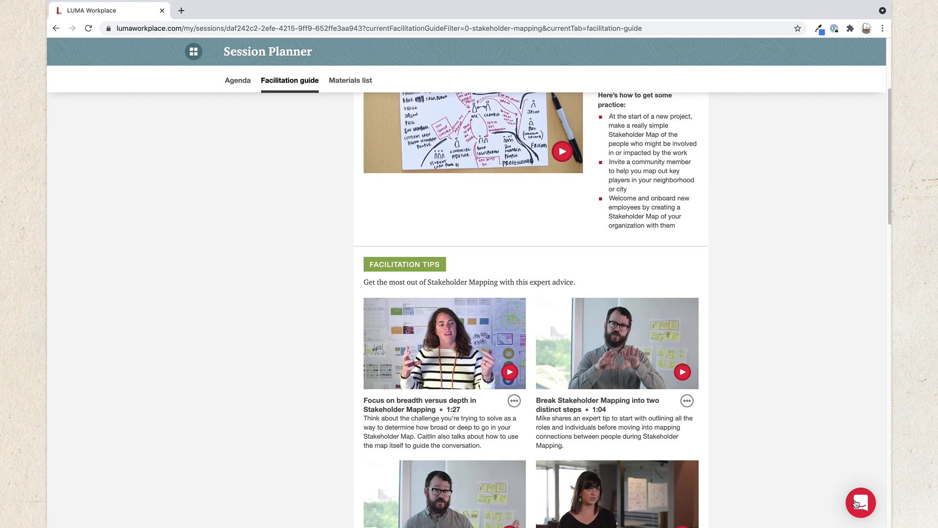
Open the support chat window from the red button in the bottom-right corner.
click(856, 503)
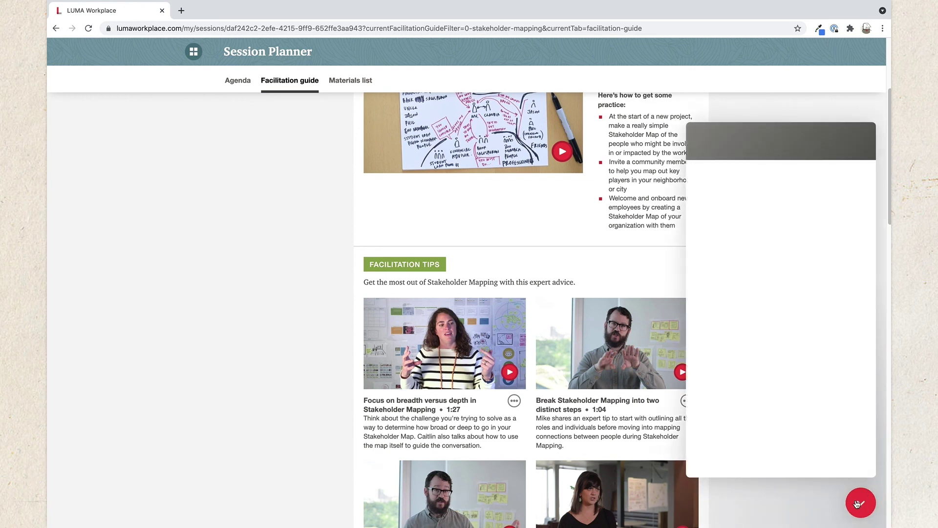